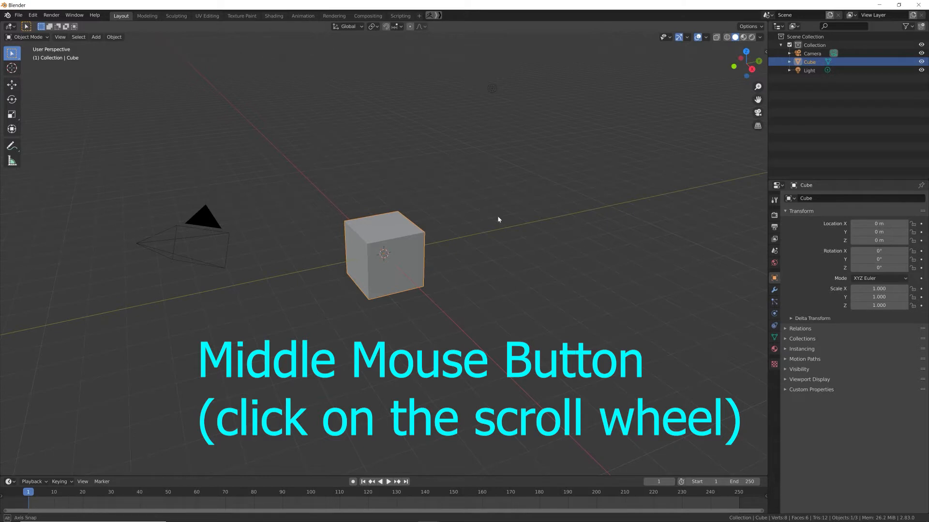
Examine the default cube from different angles, up close and through the scene camera
mouse_move(485, 224)
middle_mouse_down()
mouse_move(506, 202)
mouse_move(489, 225)
mouse_move(491, 213)
middle_mouse_up()
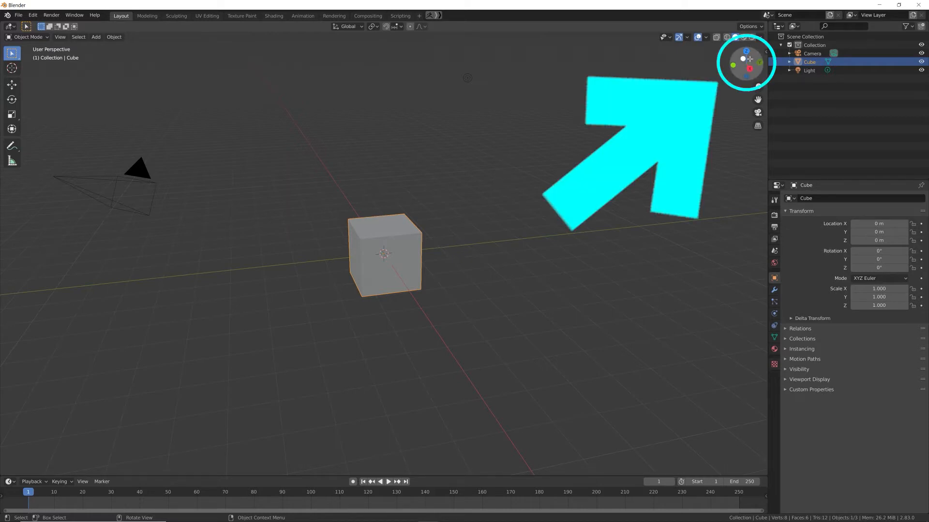
mouse_move(739, 59)
left_mouse_down()
mouse_move(755, 64)
mouse_move(745, 49)
mouse_move(750, 60)
left_mouse_up()
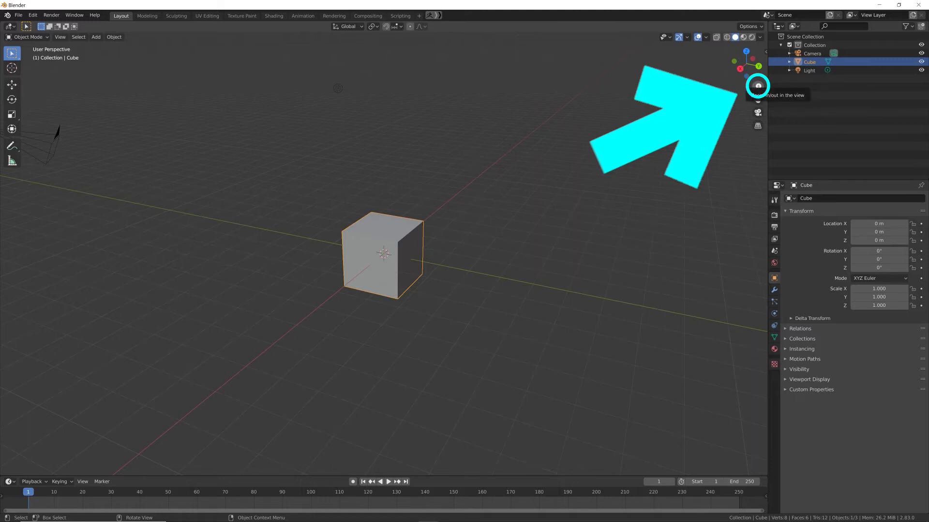
mouse_move(758, 87)
left_mouse_down()
mouse_move(757, 100)
mouse_move(758, 72)
mouse_move(758, 106)
mouse_move(758, 80)
mouse_move(758, 105)
mouse_move(758, 82)
mouse_move(758, 95)
left_mouse_up()
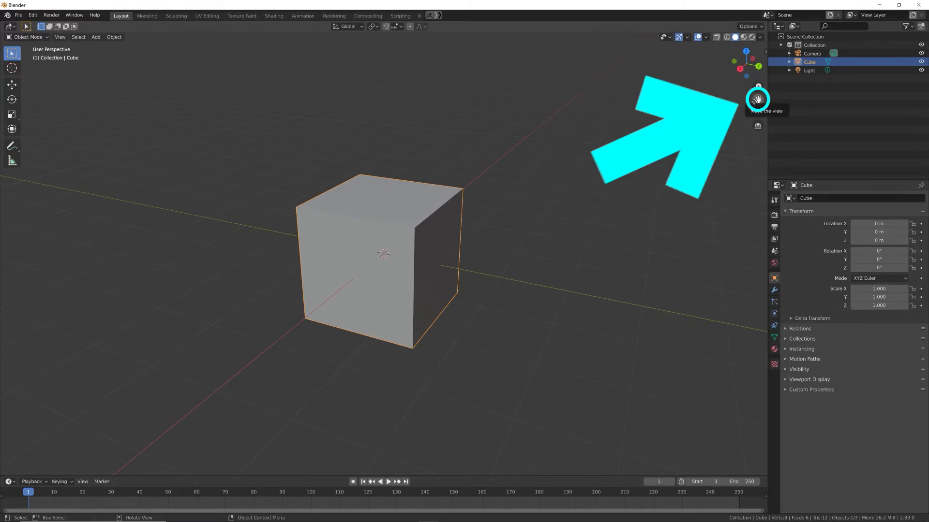
mouse_move(758, 99)
left_mouse_down()
mouse_move(618, 75)
mouse_move(757, 100)
left_mouse_up()
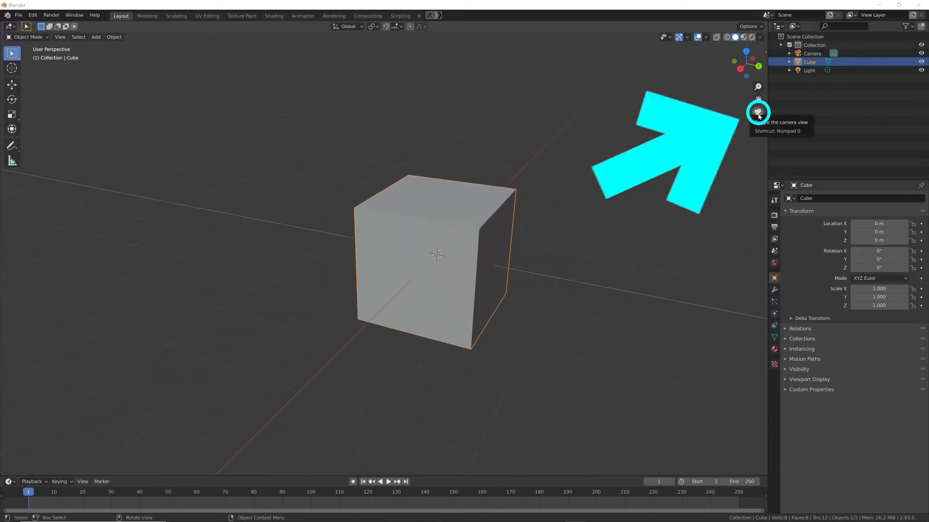
left_click(758, 114)
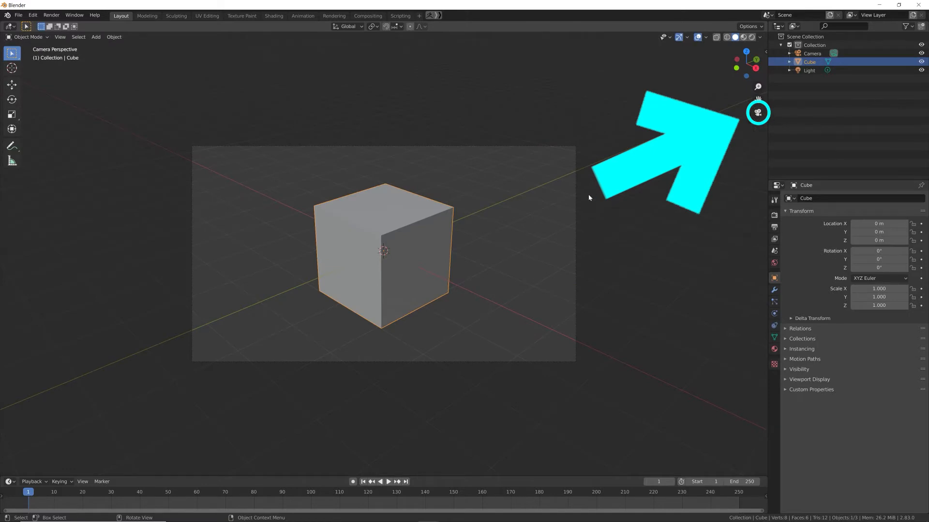
left_click(760, 116)
left_click(760, 117)
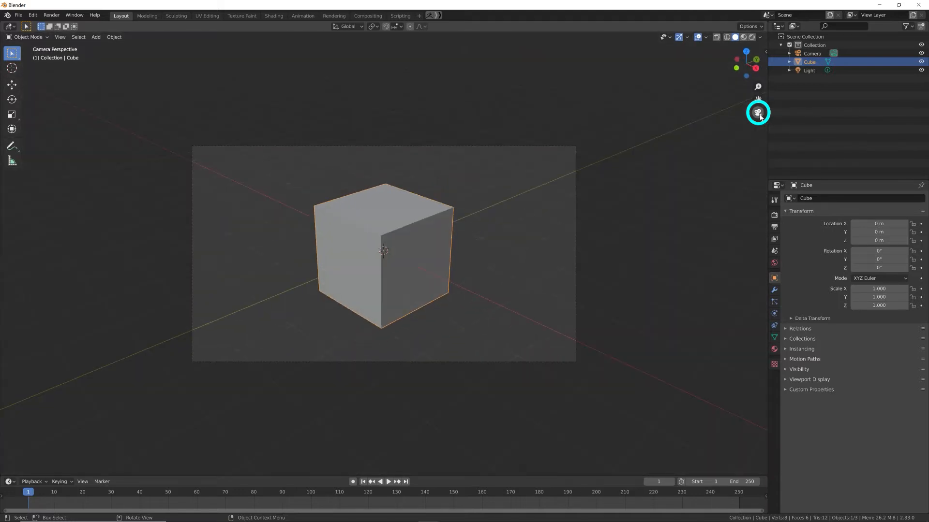
left_click(761, 117)
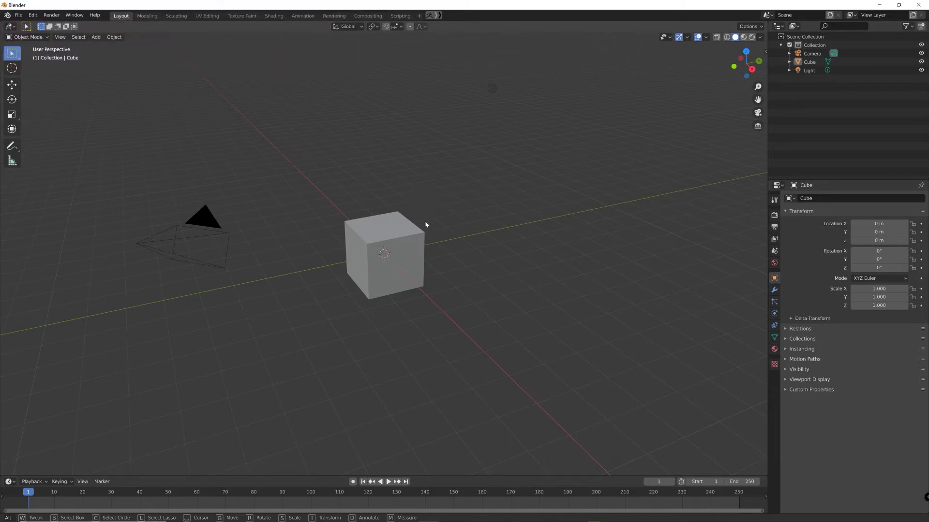
Select the cube and the camera one after the other in the 3D viewport, and clear the selection
left_click(399, 230)
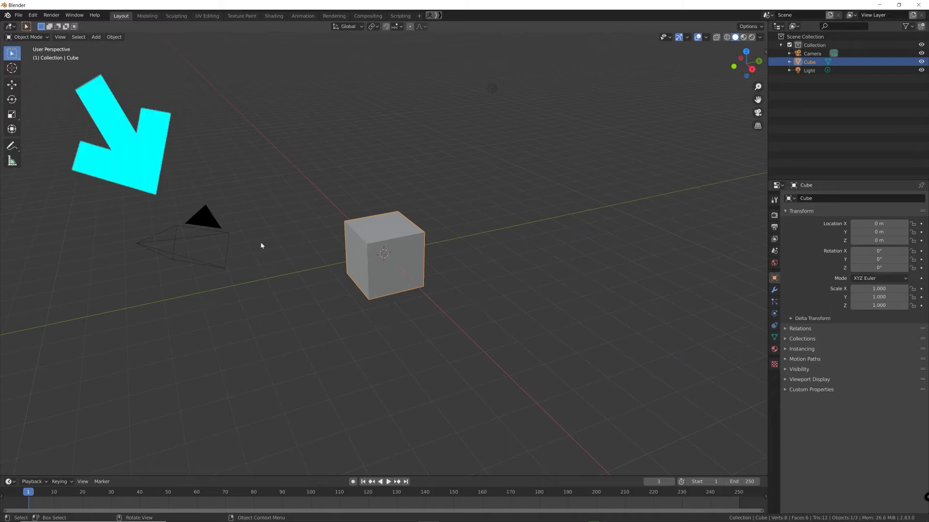
left_click(178, 234)
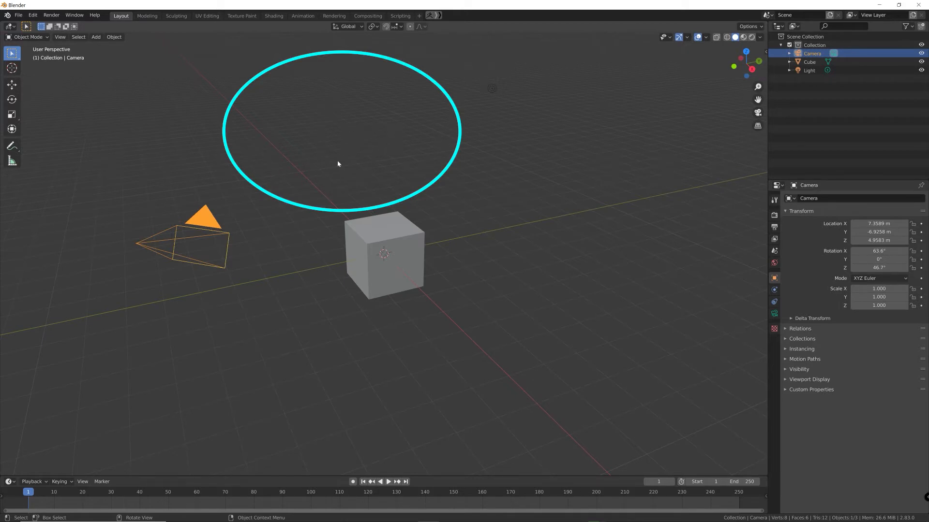
left_click(290, 198)
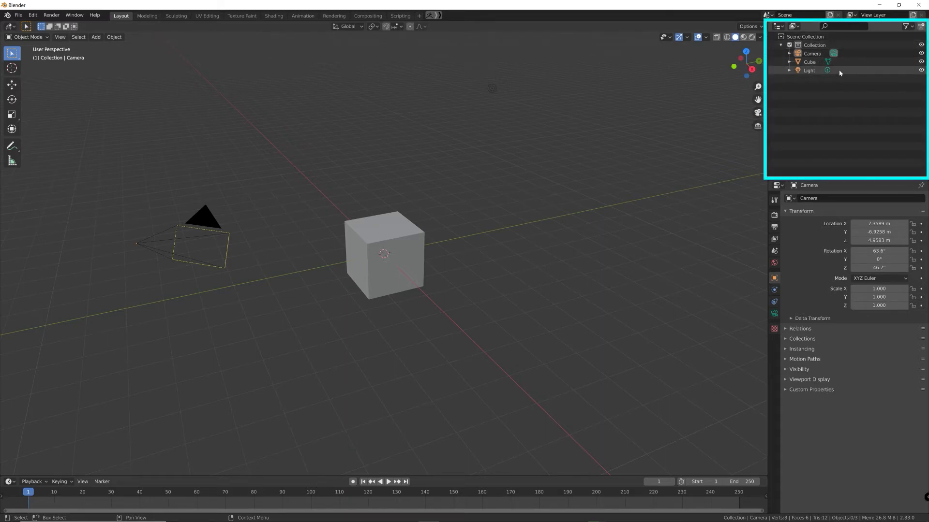
Select the Camera, the Cube and the Light in turn from the scene's object list
left_click(813, 55)
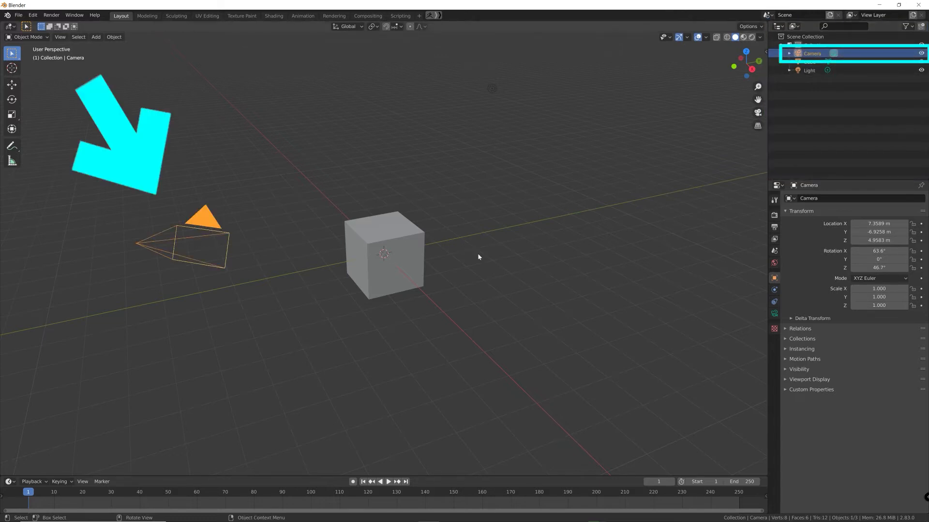
left_click(813, 64)
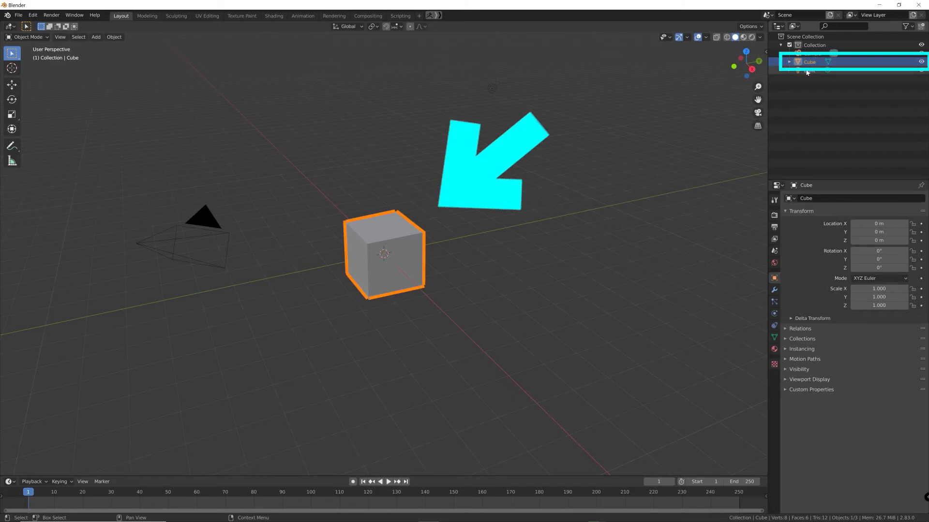
left_click(810, 71)
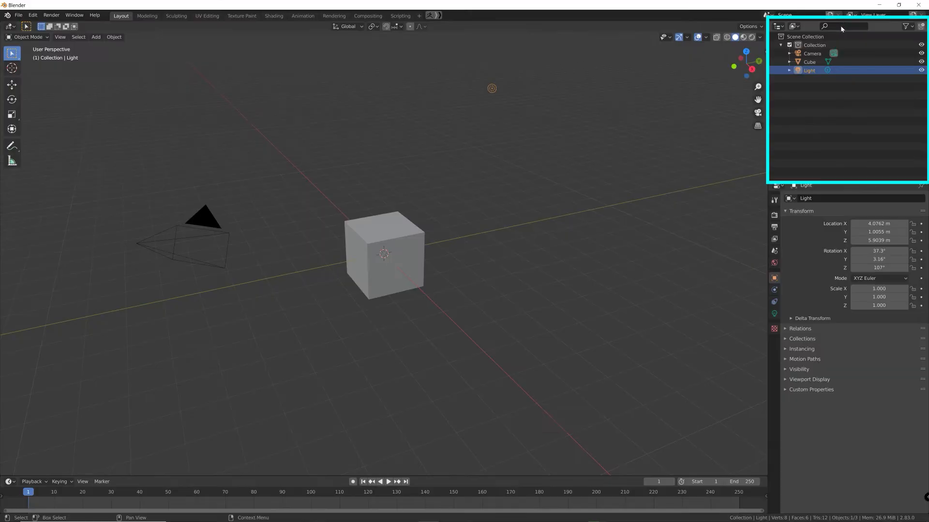
Filter the scene's object list by "cube" and select the Cube object from the matches
left_click(823, 27)
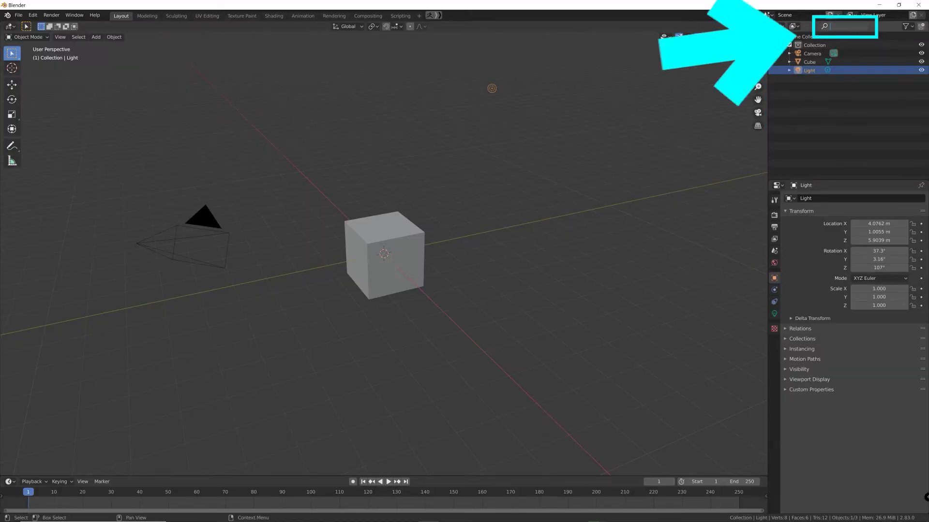
type("cube")
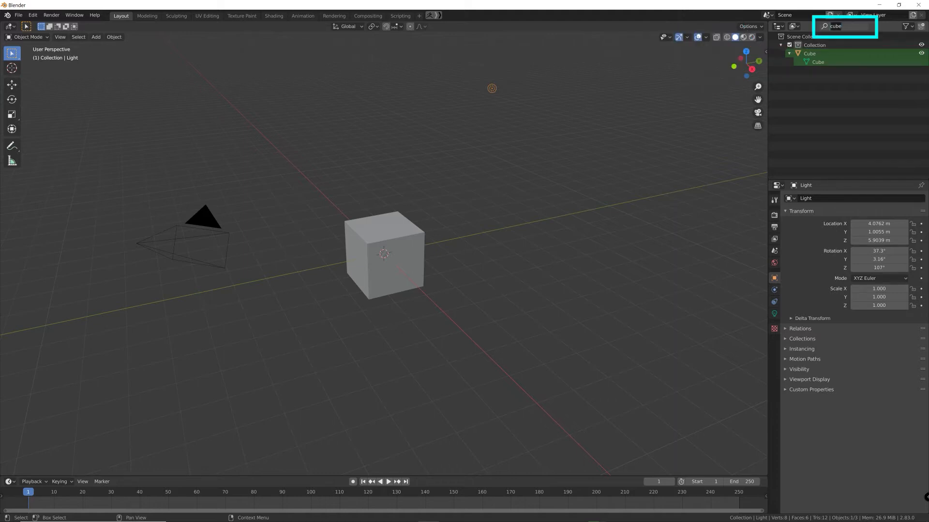
key("Return")
left_click(816, 55)
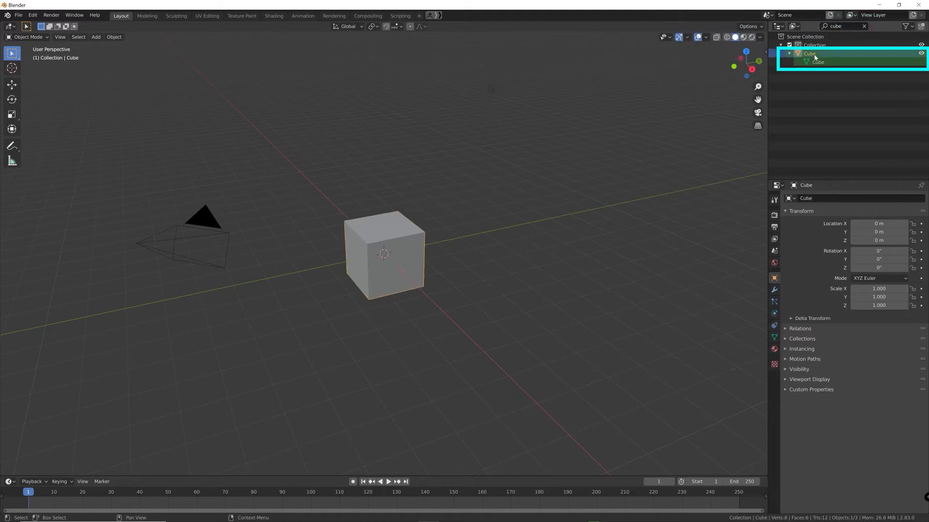
Filter the scene's object list by "camera" and pick the camera in the 3D viewport
left_click(846, 27)
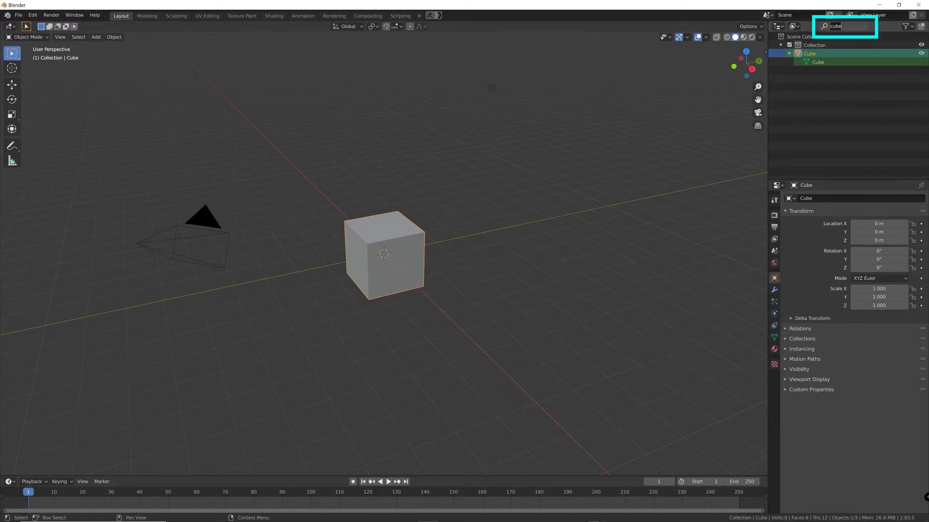
type("camera")
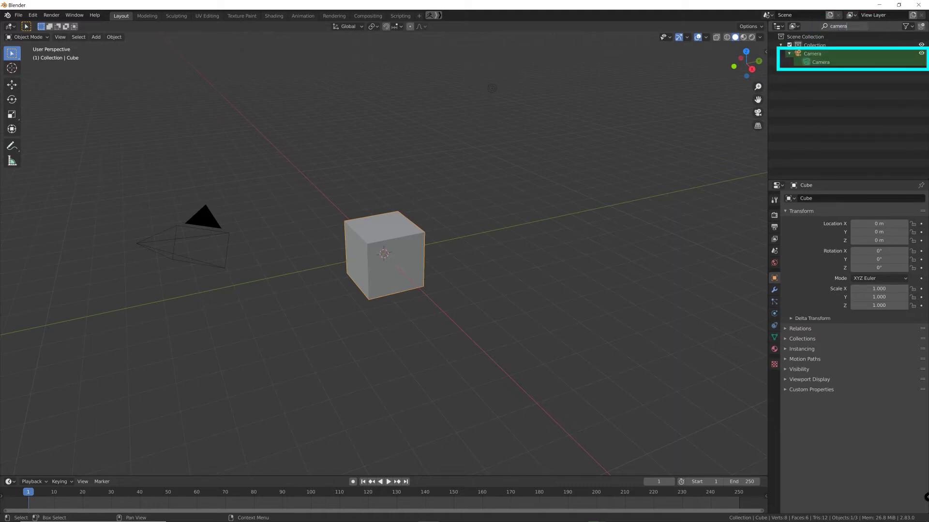
key("Return")
left_click(212, 262)
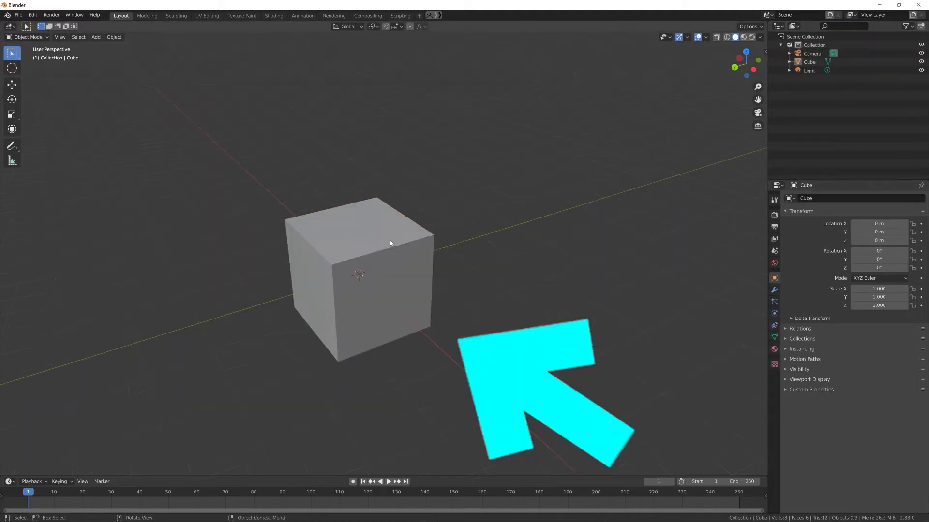
Delete the default cube from the scene
left_click(367, 234)
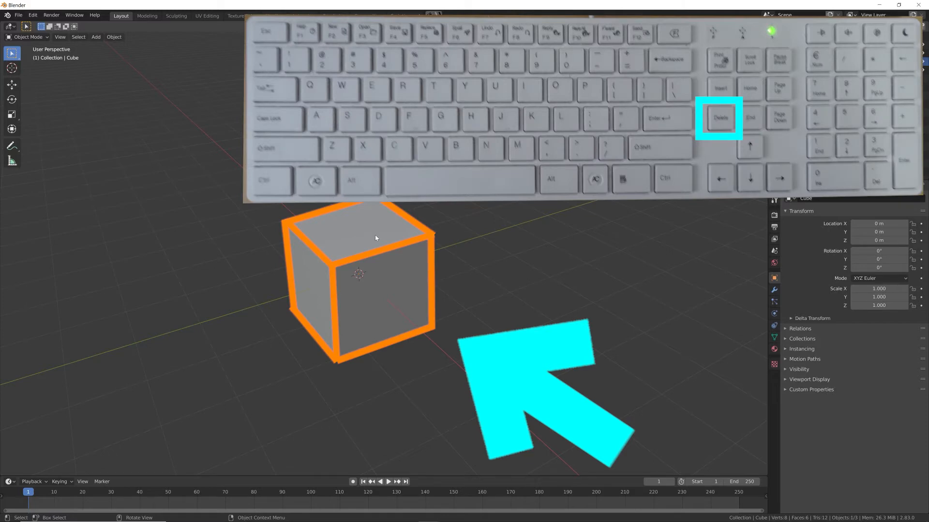
key("Delete")
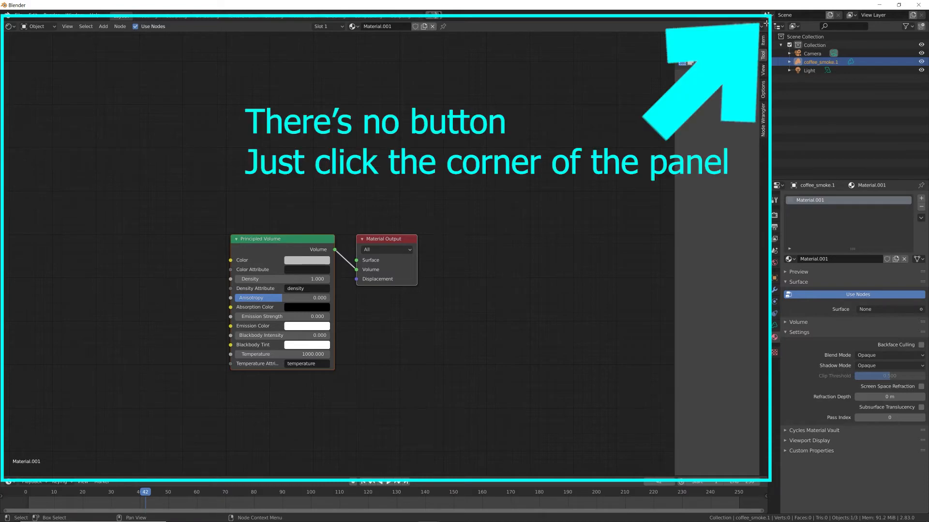
Split the Shader Editor area horizontally into two and change the upper area to a 3D Viewport
left_click_drag(766, 23, 741, 269)
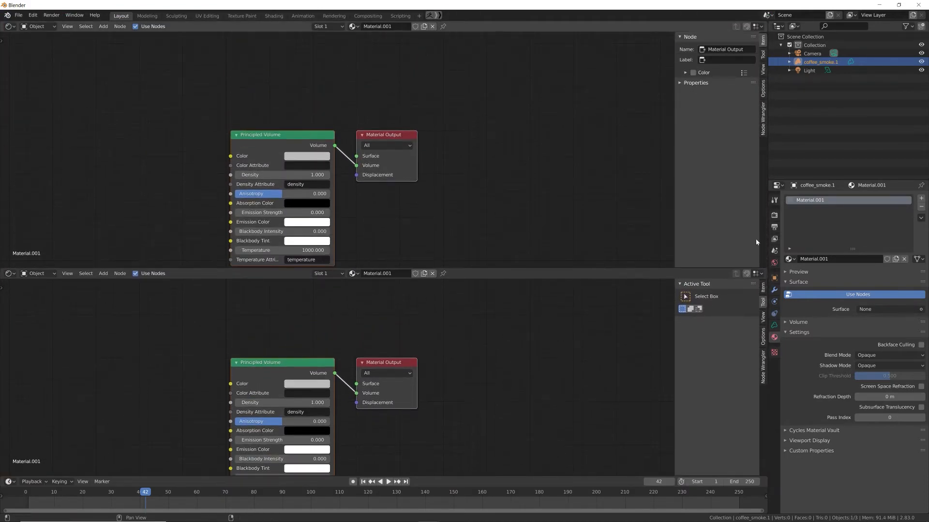
left_click(10, 27)
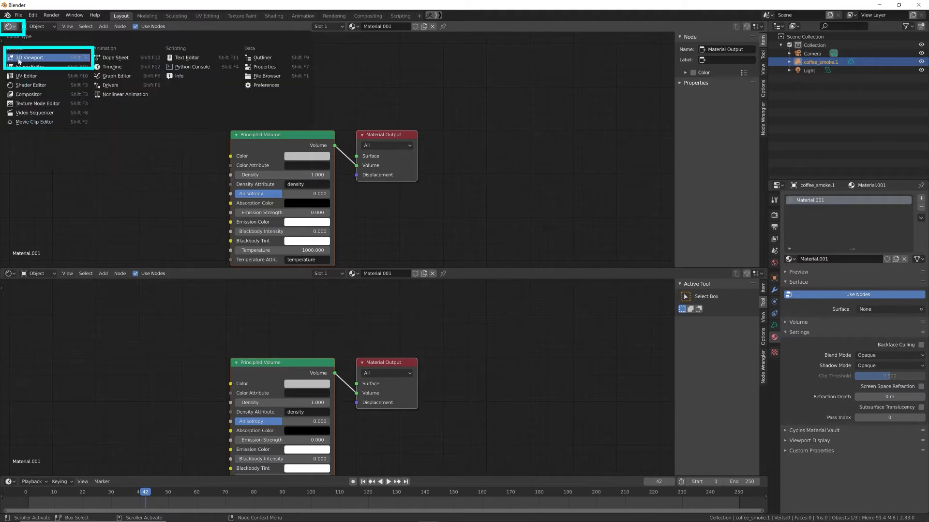
left_click(40, 62)
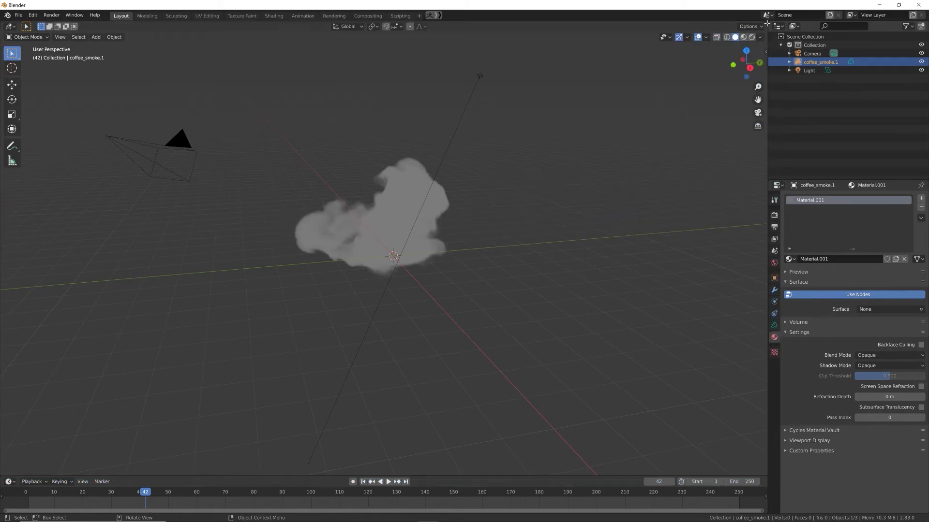
Split the 3D Viewport area vertically into two and change the larger area to a Shader Editor
left_click_drag(767, 23, 309, 43)
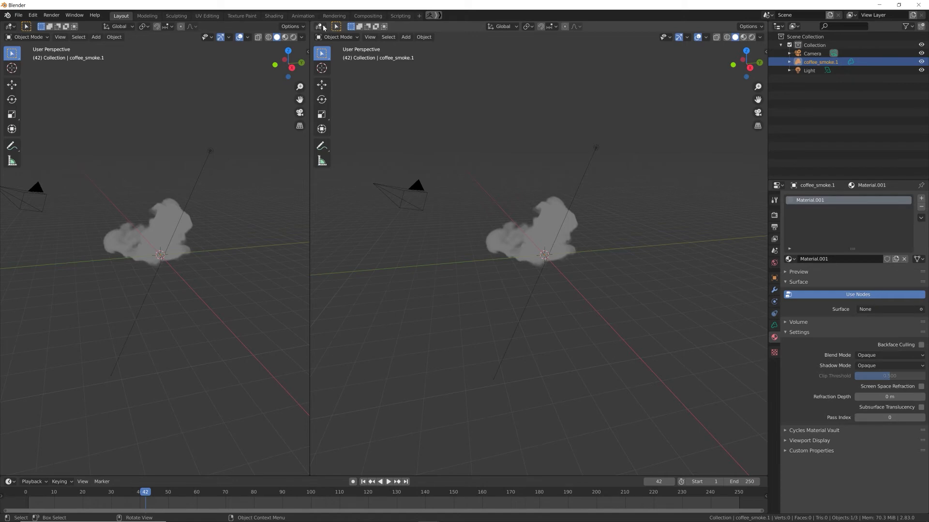
left_click(324, 28)
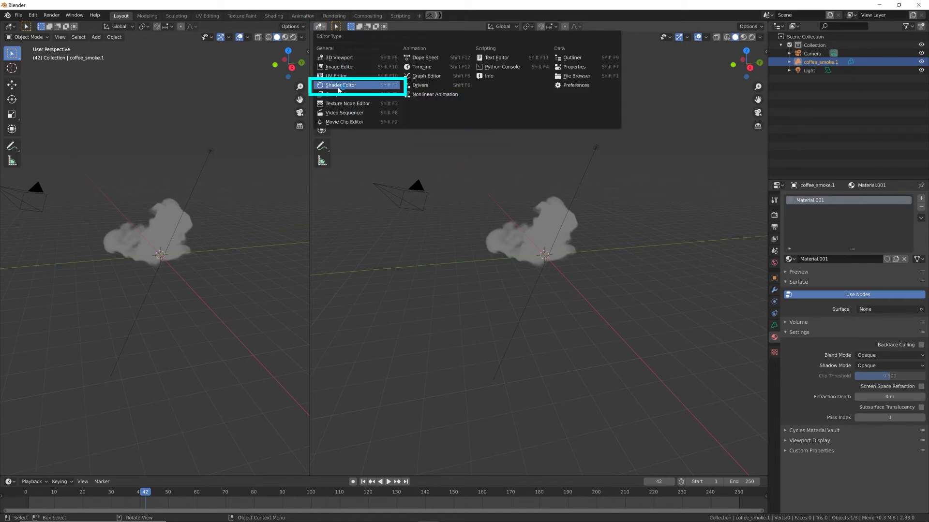
left_click(340, 86)
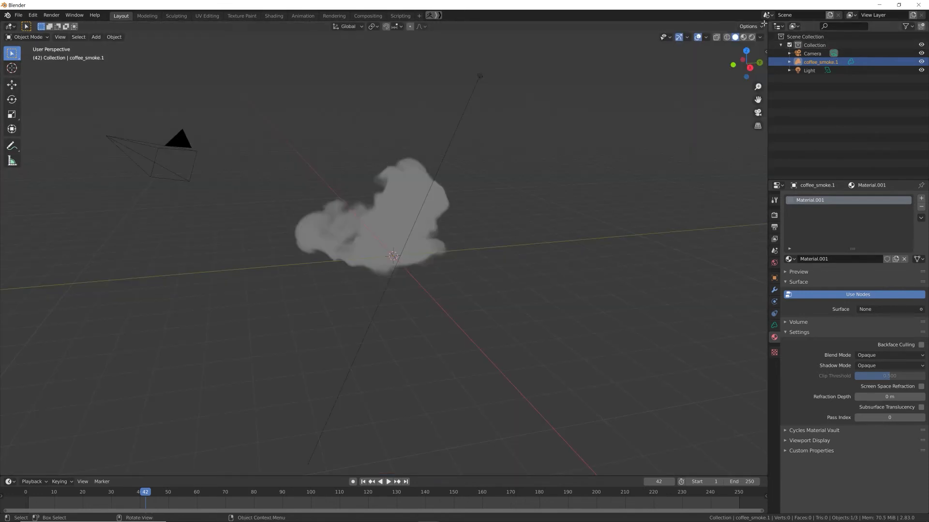
Split the 3D Viewport horizontally, change the lower area to a Shader Editor, and enlarge it by raising the shared border
left_click_drag(763, 50, 725, 281)
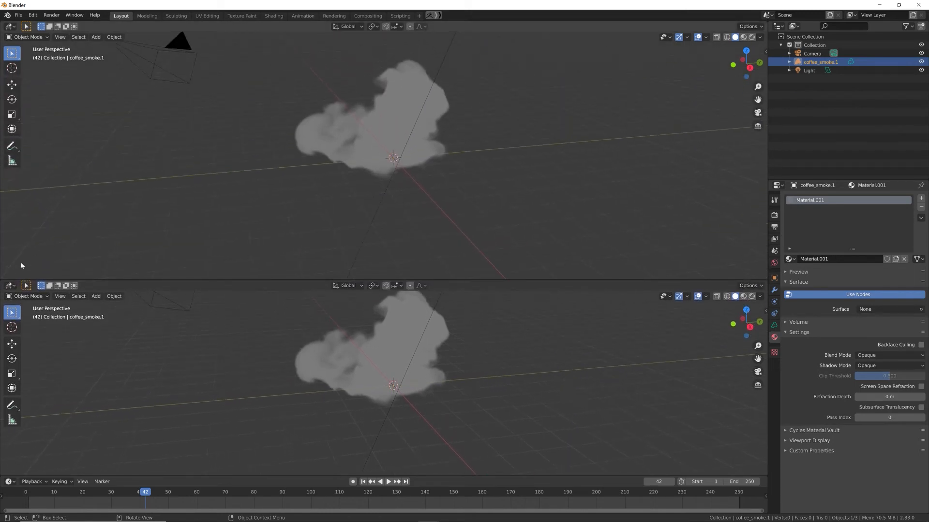
left_click(10, 285)
left_click(10, 285)
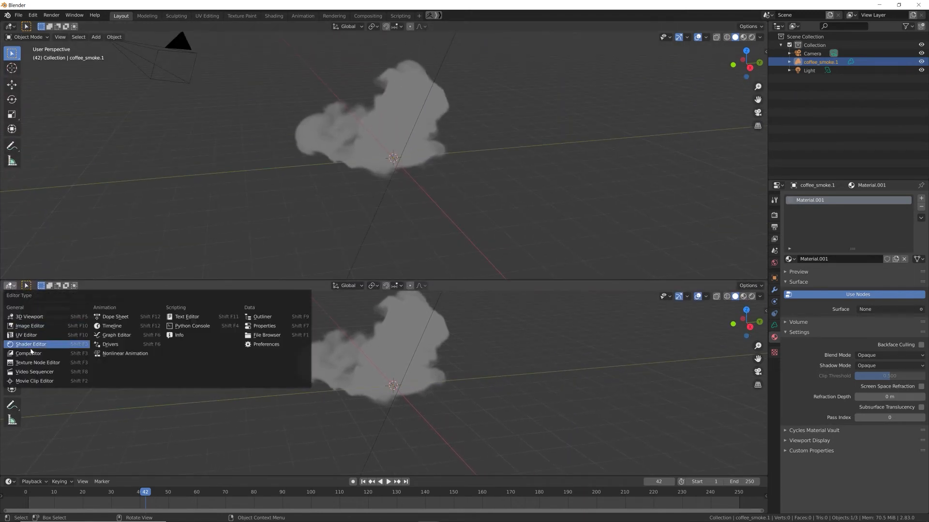
left_click(30, 344)
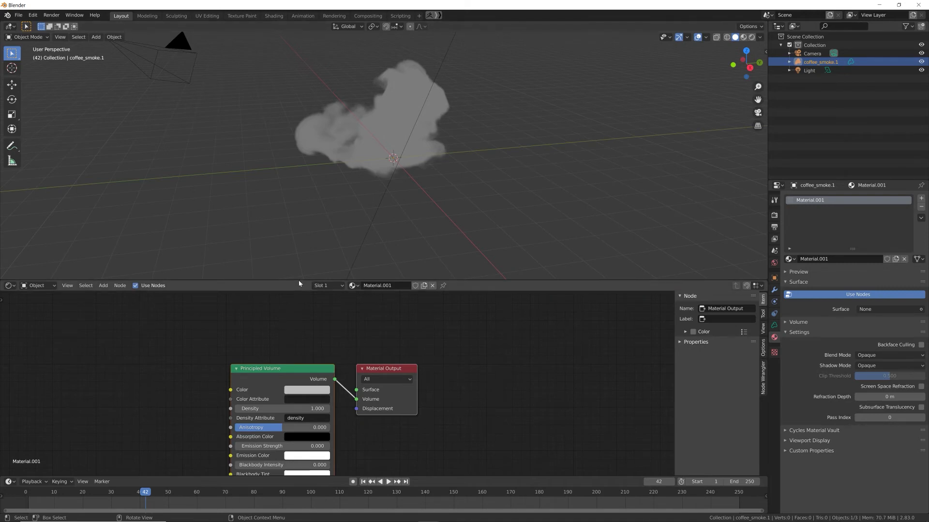
left_click_drag(301, 279, 311, 197)
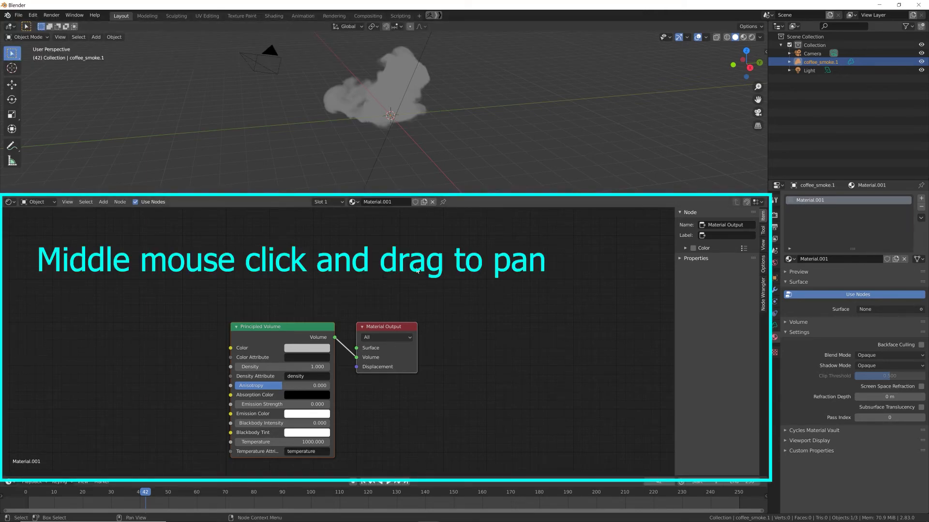
Look over the smoke material's shader nodes and show the material properties of coffee_smoke.1
middle_click_drag(353, 336, 396, 312)
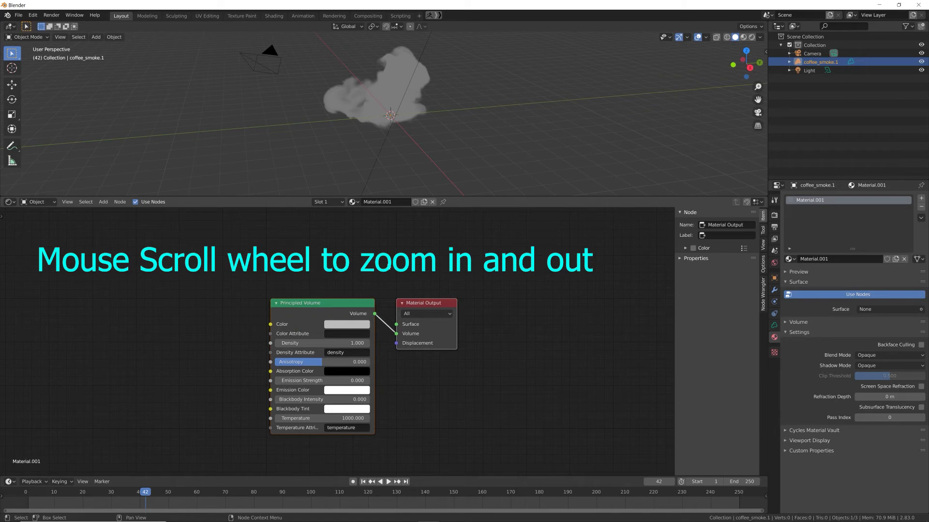
scroll(338, 341, "down", 3)
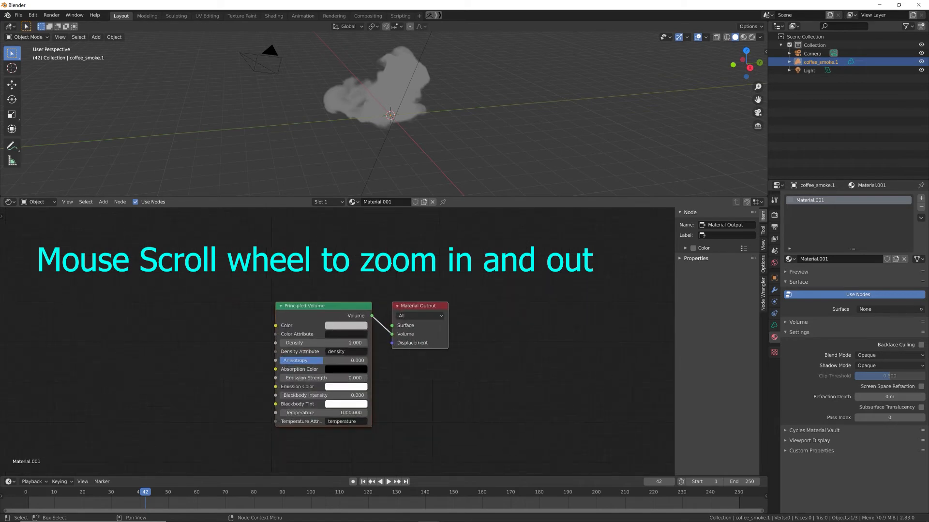
scroll(337, 341, "up", 1)
scroll(333, 340, "up", 2)
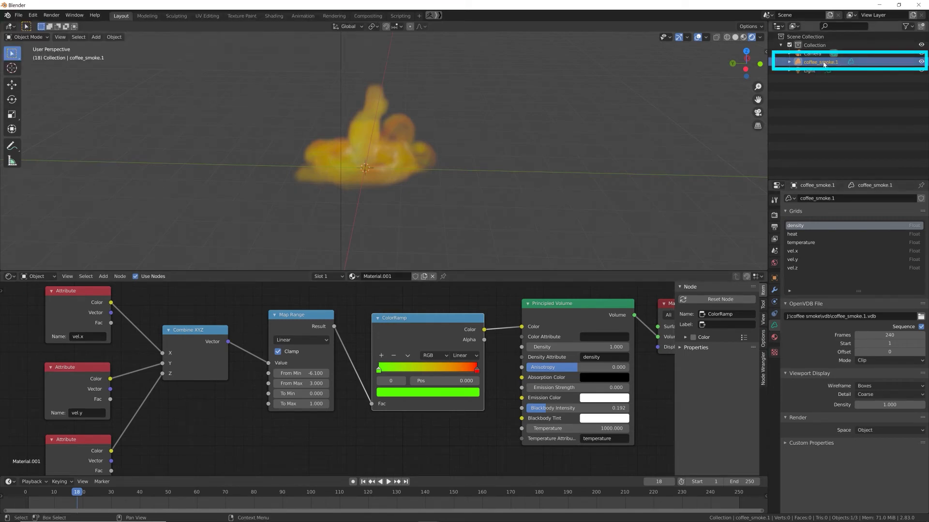
left_click(774, 340)
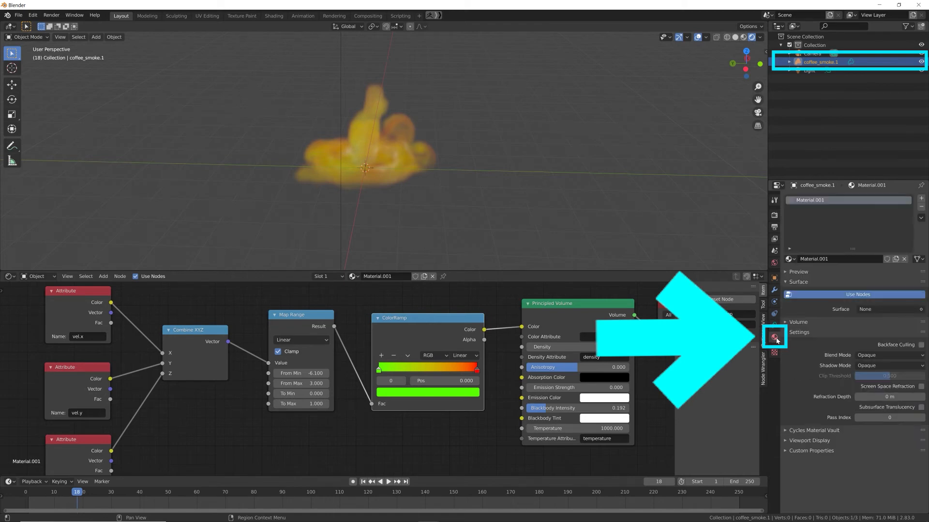
Rename the material of coffee_smoke.1 as Smoke MAT
double_click(809, 200)
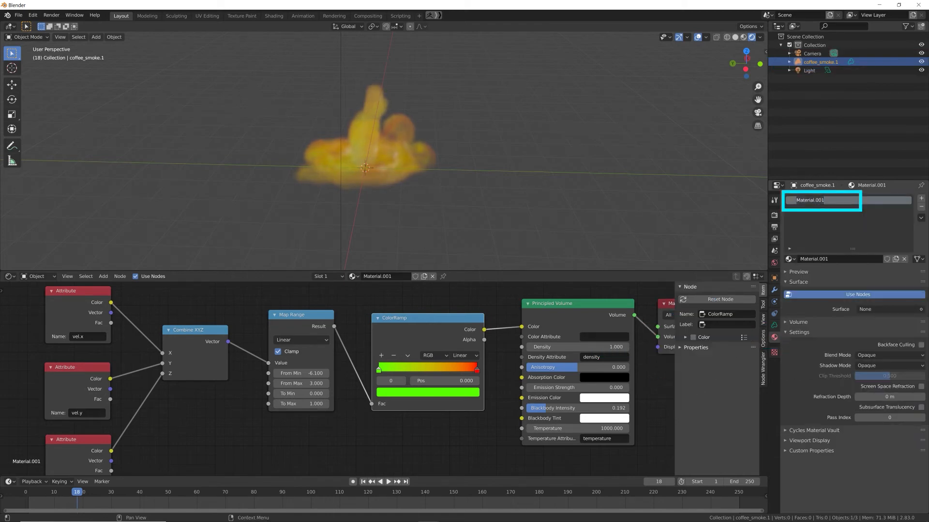
key("Return")
double_click(808, 203)
type("Smoke MAT")
key("Return")
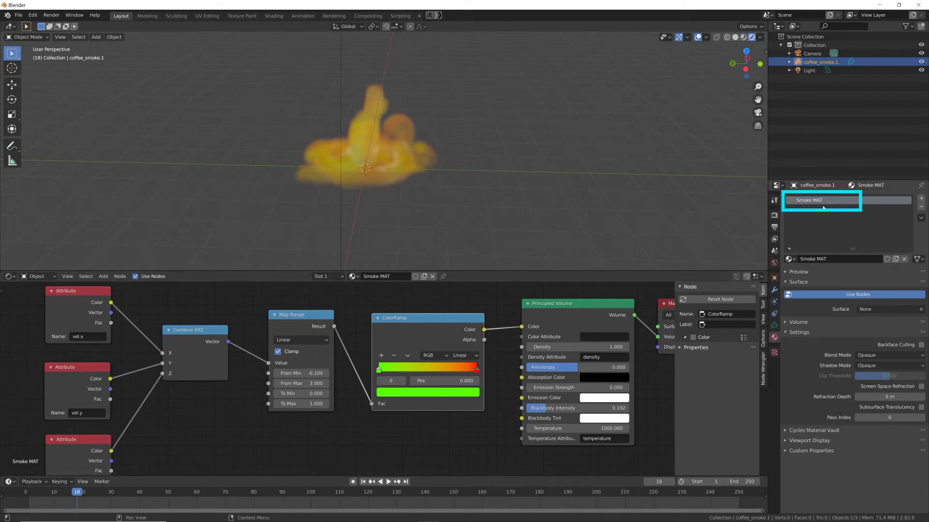
Practise removing the material slot from coffee_smoke.1 and reassigning Smoke MAT from the existing materials
left_click(920, 207)
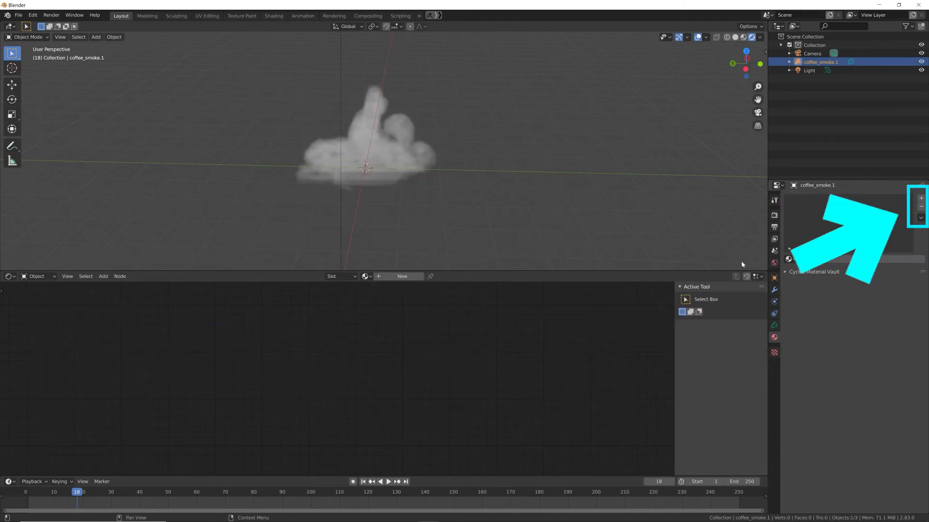
left_click(790, 261)
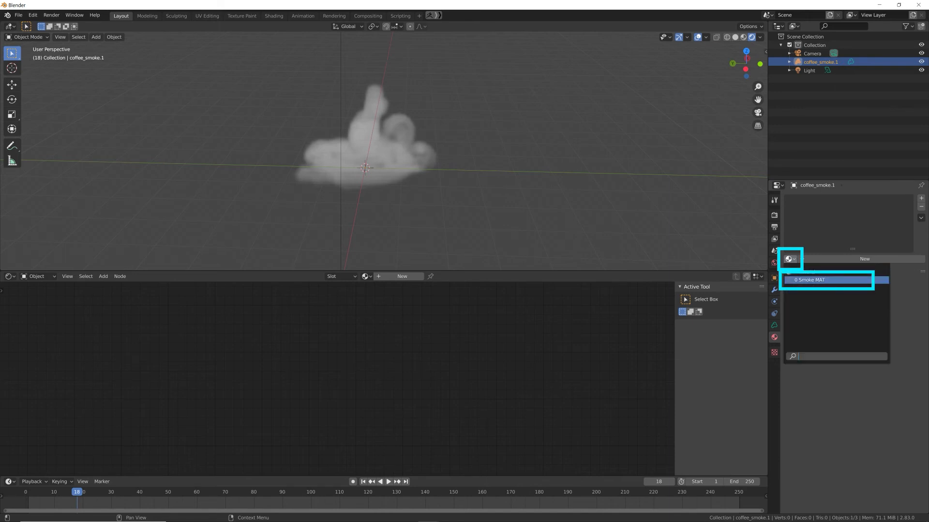
left_click(818, 280)
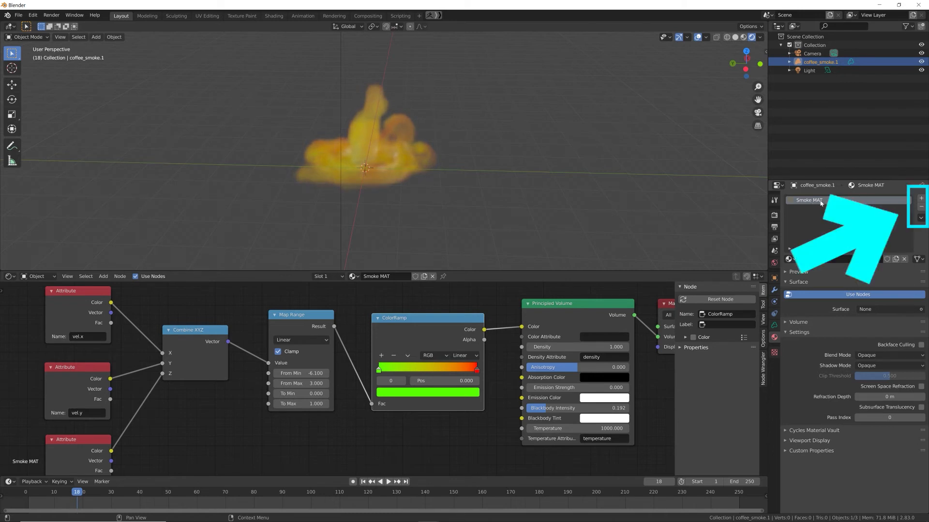
left_click(921, 207)
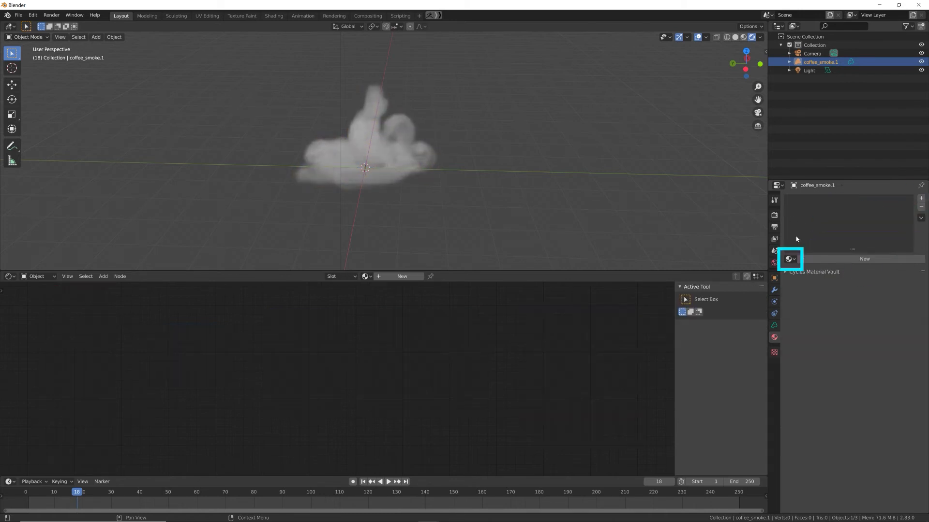
left_click(788, 258)
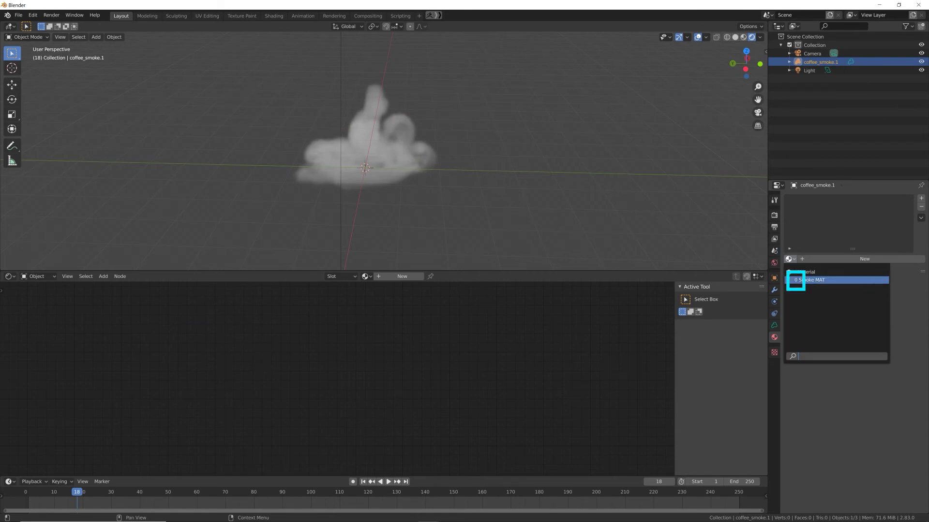
left_click(816, 281)
left_click(788, 260)
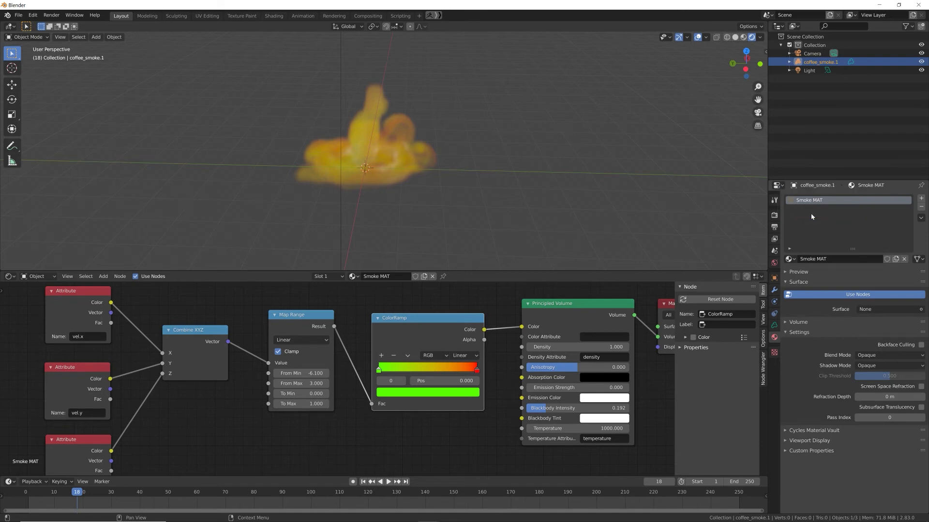
left_click(921, 207)
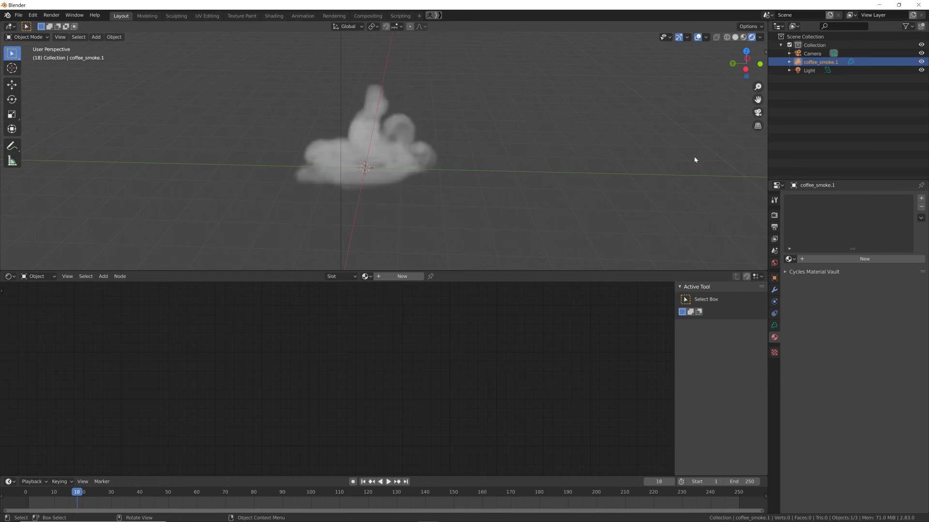
left_click(789, 259)
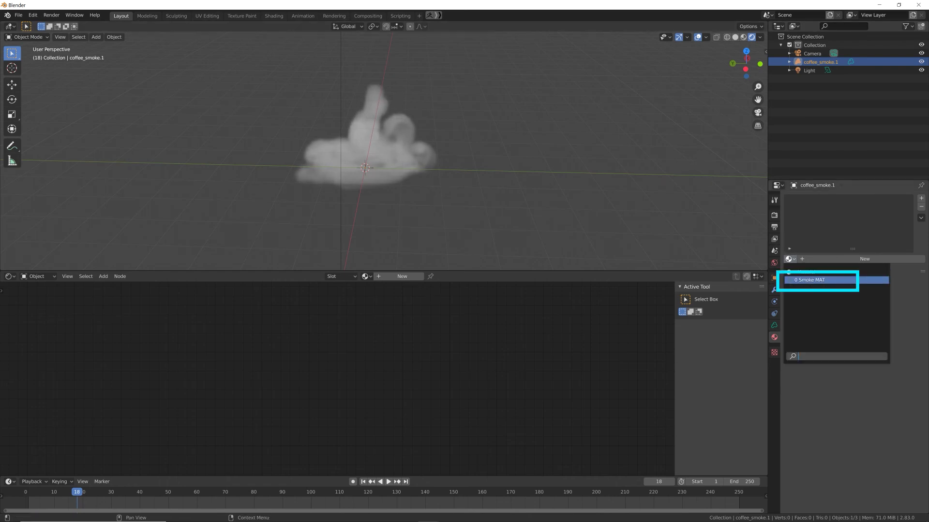
left_click(814, 280)
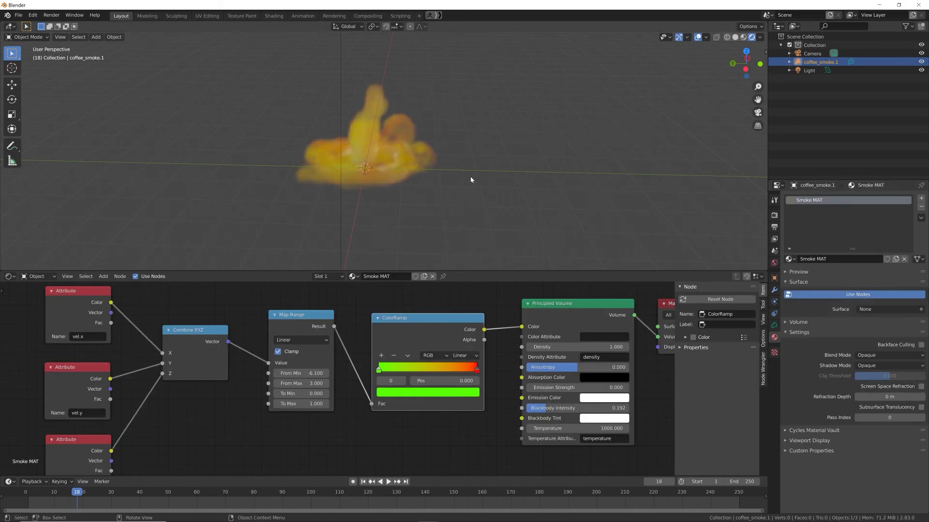
Turn on Fake User for Smoke MAT, remove its slot from coffee_smoke.1, and reassign the protected material
left_click(887, 261)
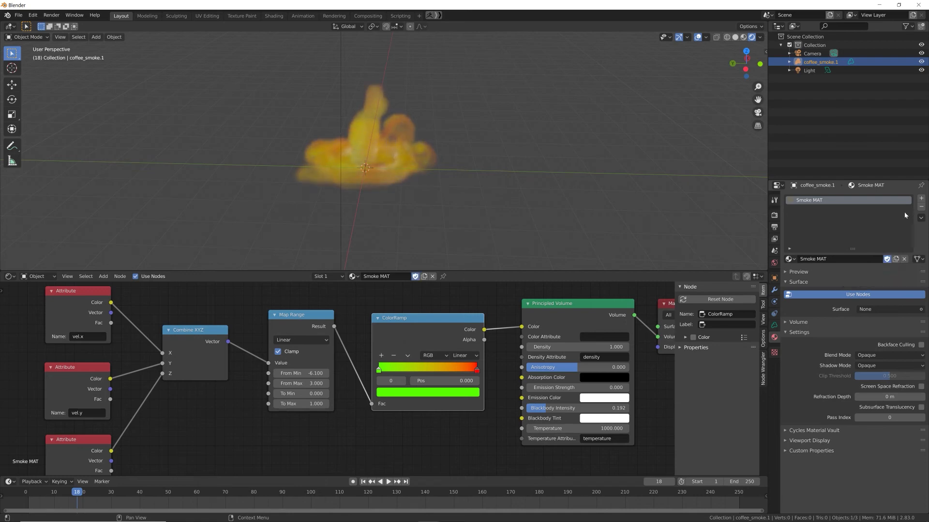
left_click(921, 208)
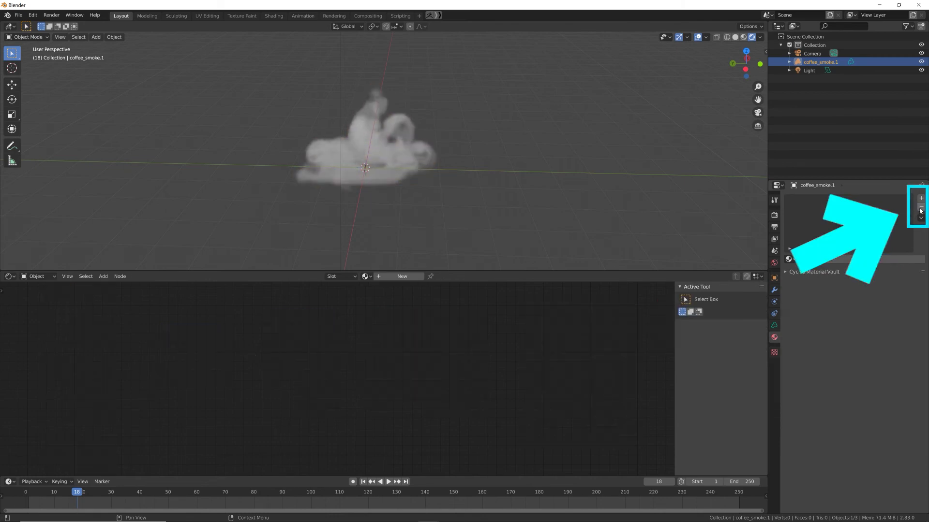
left_click(789, 259)
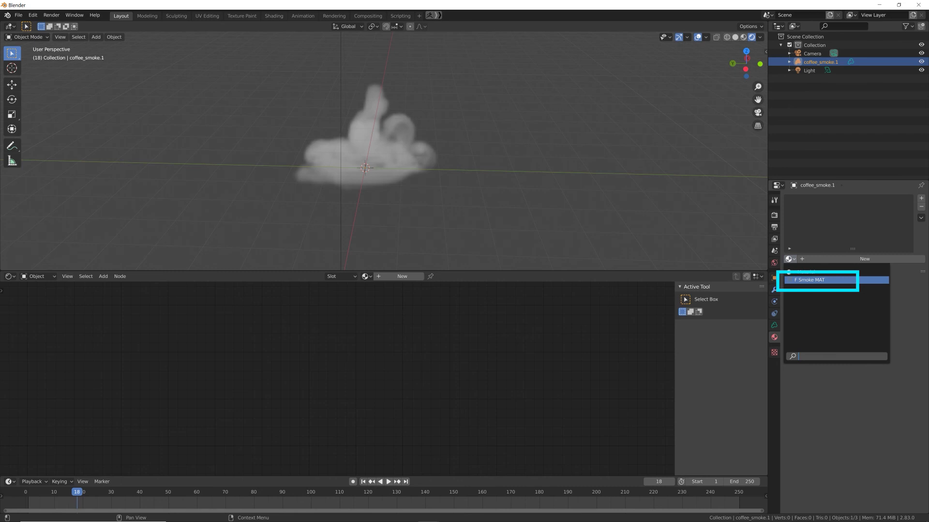
left_click(832, 280)
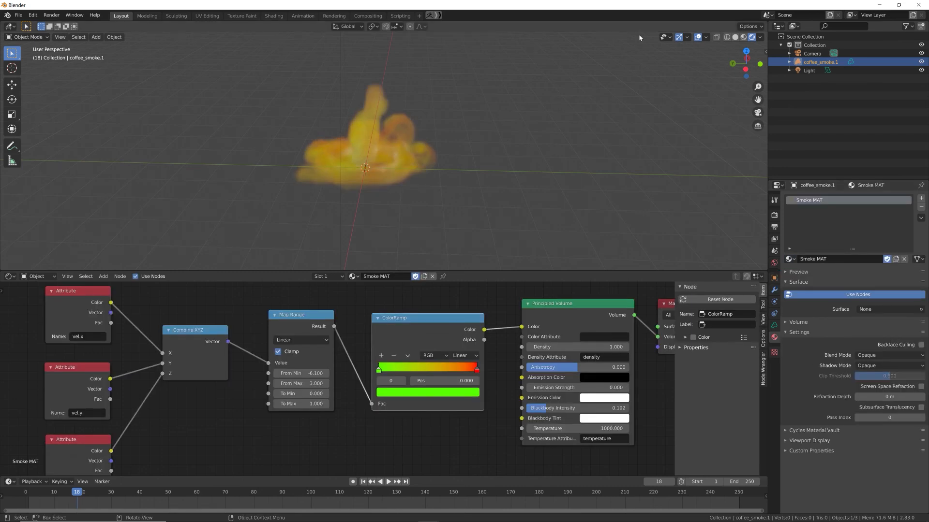
Split the Properties area horizontally into two and change the lower area to a 3D Viewport
mouse_move(452, 134)
middle_mouse_down()
mouse_move(414, 132)
mouse_move(401, 107)
mouse_move(454, 133)
middle_mouse_up()
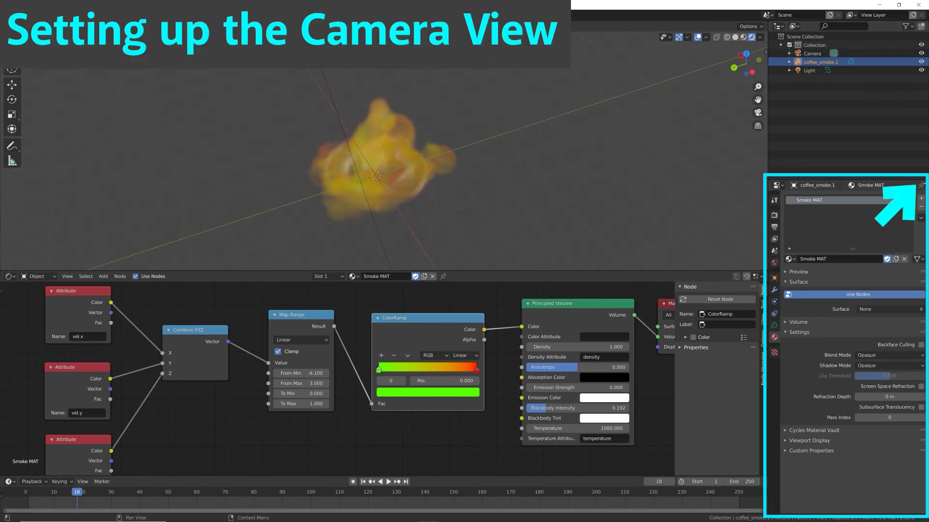
left_click_drag(924, 184, 887, 399)
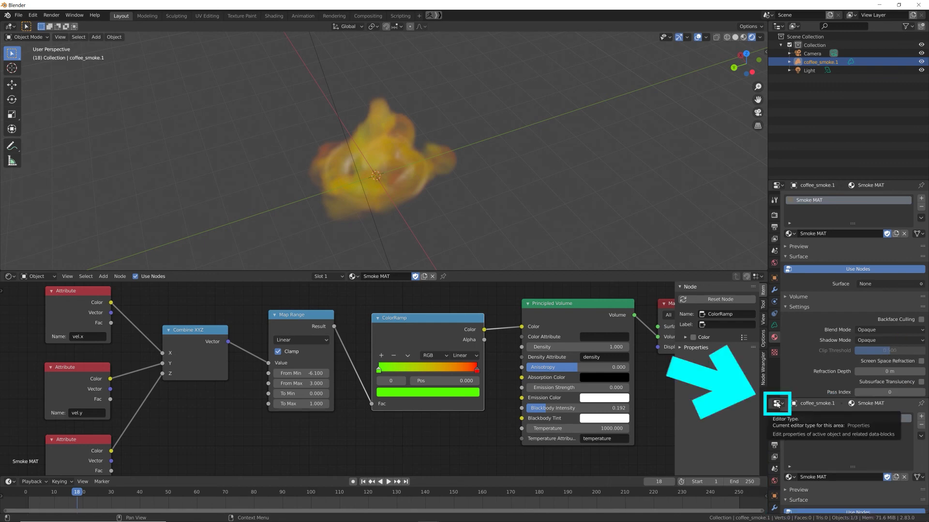
left_click(776, 404)
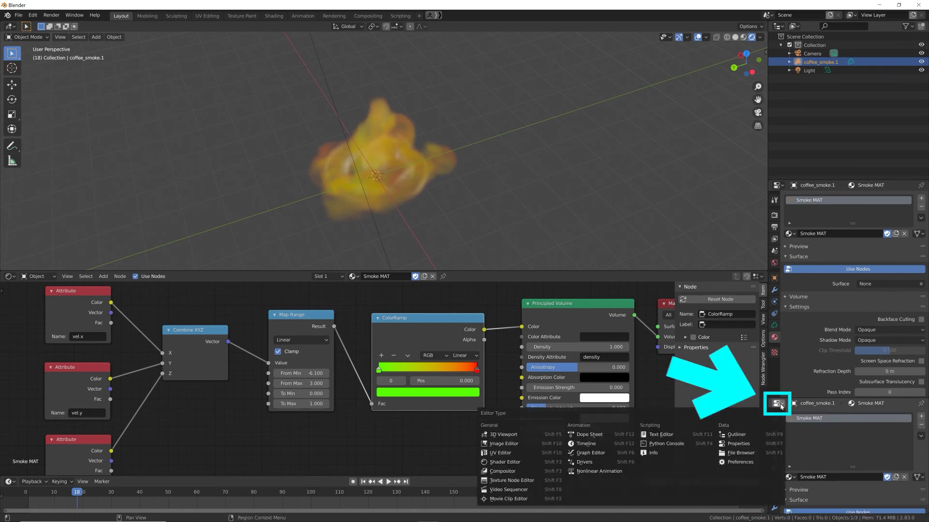
left_click(506, 435)
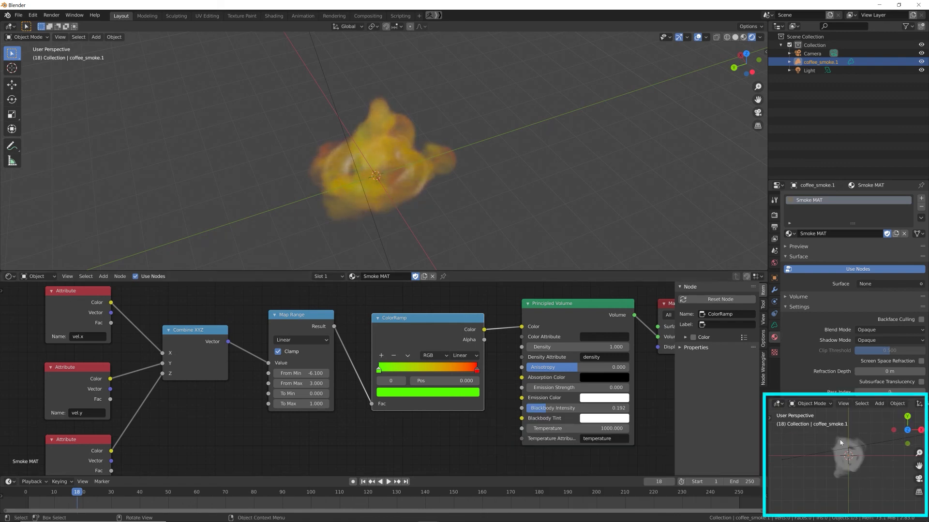
Switch the new small viewport to an enlarged camera view and set its shading to Rendered
left_click(917, 480)
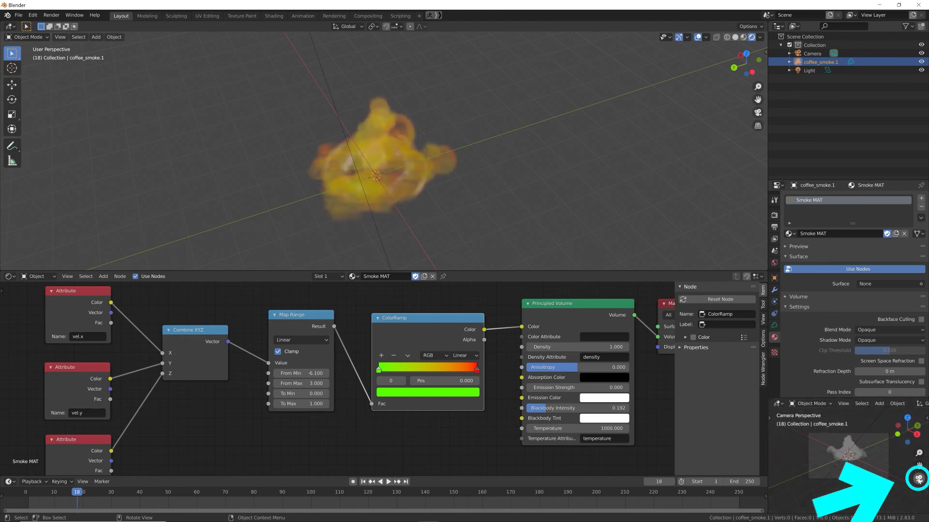
left_click_drag(919, 453, 919, 444)
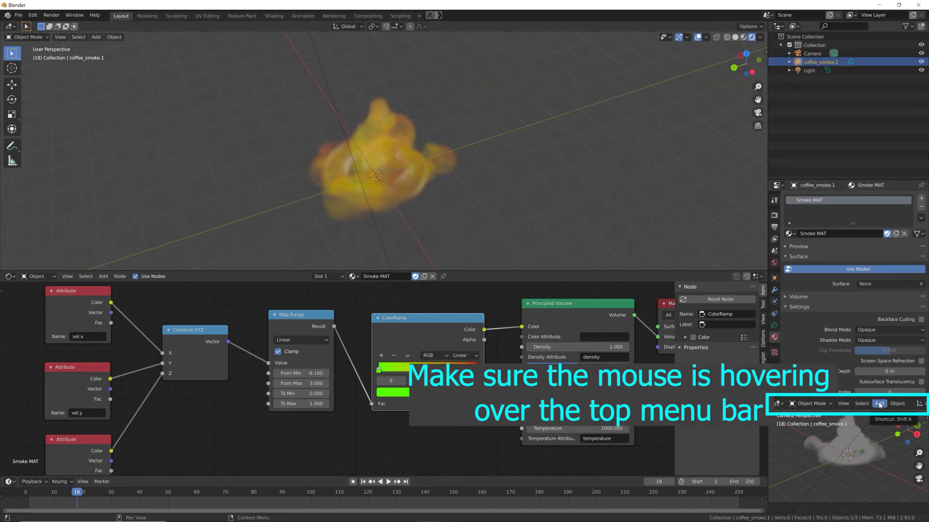
scroll(879, 405, "down", 4)
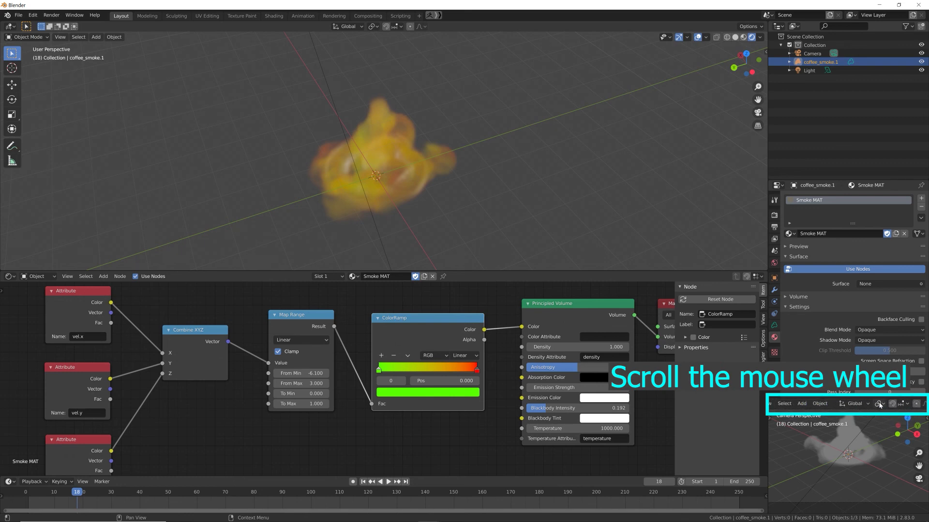
scroll(880, 404, "down", 5)
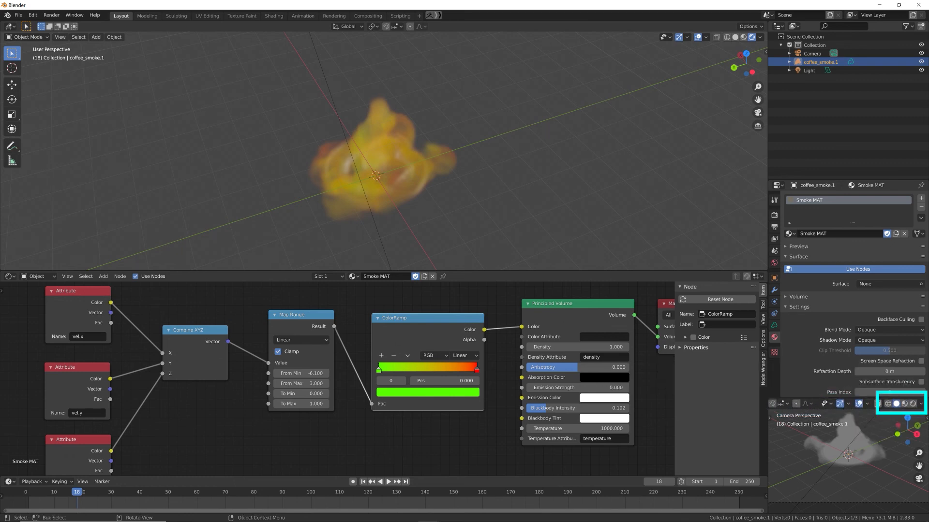
left_click(913, 404)
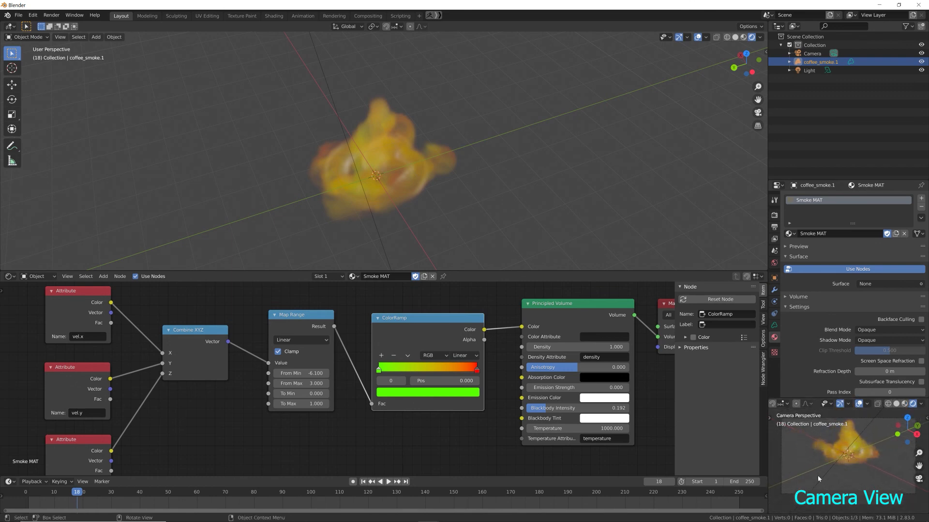
middle_click_drag(501, 122, 415, 132)
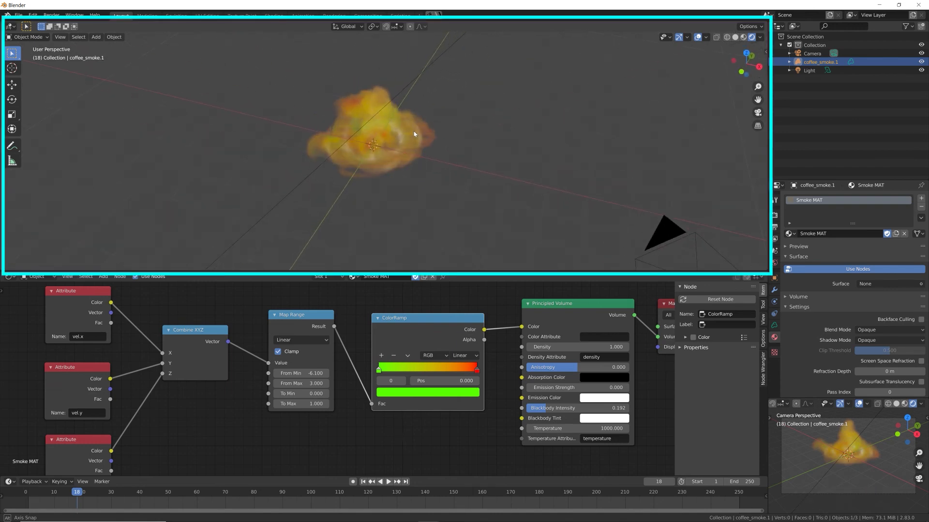